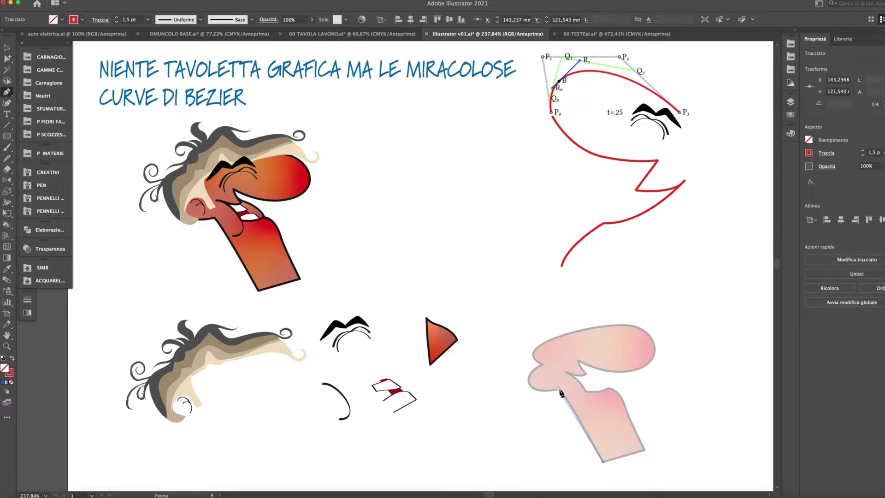
- Trace the faded head template with the Pen tool from the back of the neck around the ear and forehead to the nose's underside
left_click(559, 391)
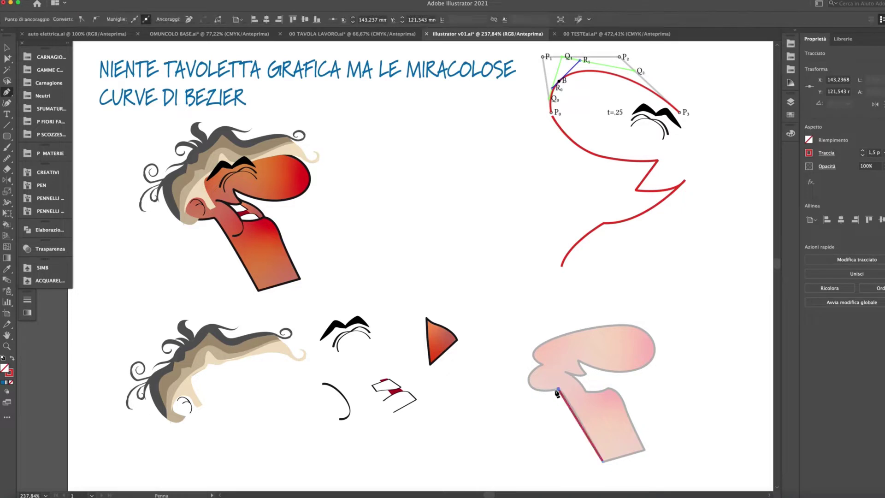
left_click(529, 380)
left_click(542, 364)
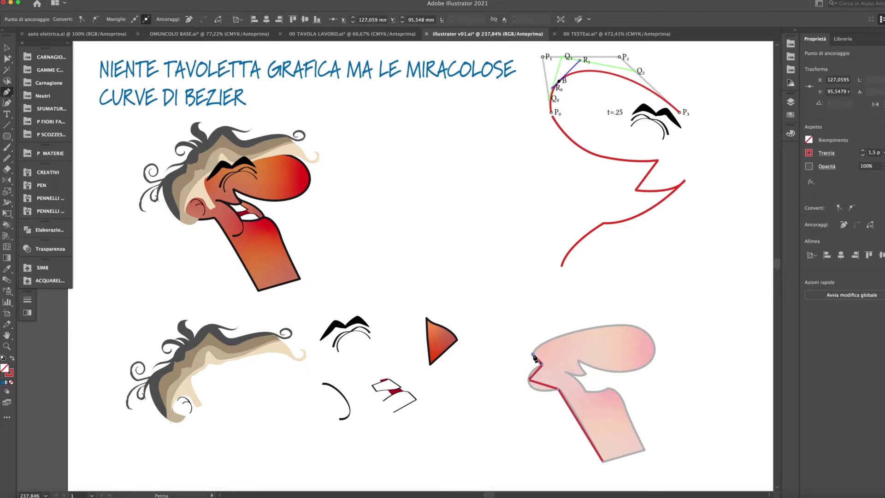
left_click(533, 354)
left_click(543, 343)
mouse_move(646, 331)
left_mouse_down()
mouse_move(669, 347)
mouse_move(636, 372)
left_mouse_up()
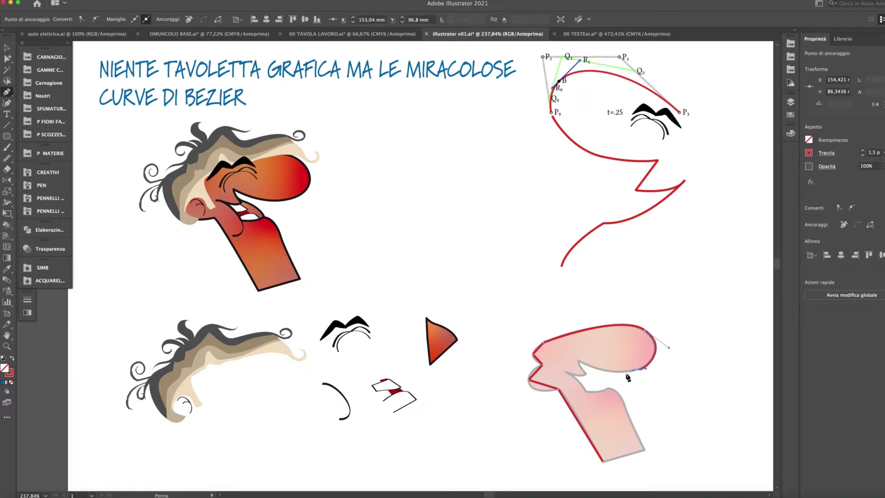
- Continue the outline along the underside of the nose, through the mouth corners and lower lip to the start of the chin
left_click_drag(579, 361, 558, 351)
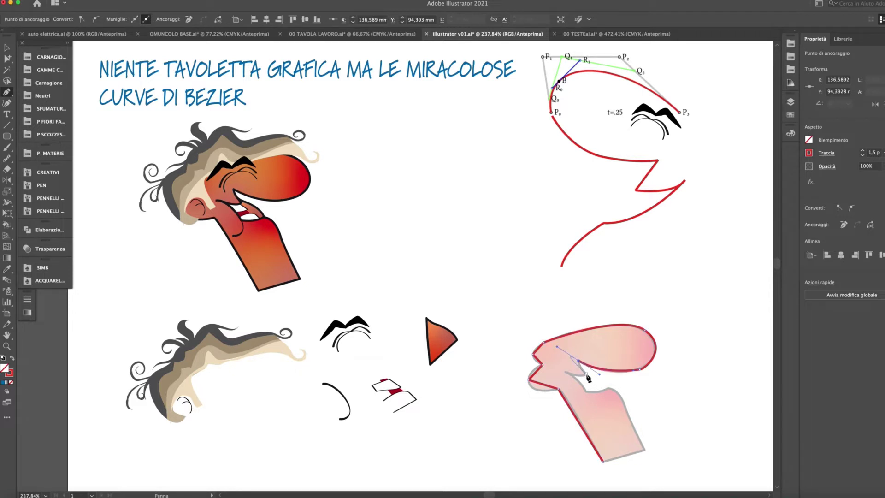
left_click(578, 361)
left_click(586, 375)
left_click(567, 372)
left_click(586, 392)
- Trace the chin, the front of the neck and its base, closing the head outline at the starting point
left_click(608, 389)
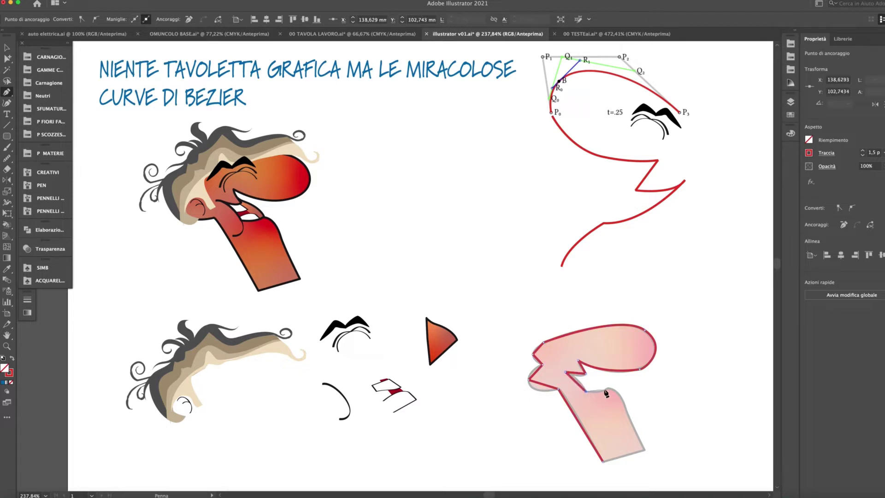
left_click(619, 397)
left_click(622, 399)
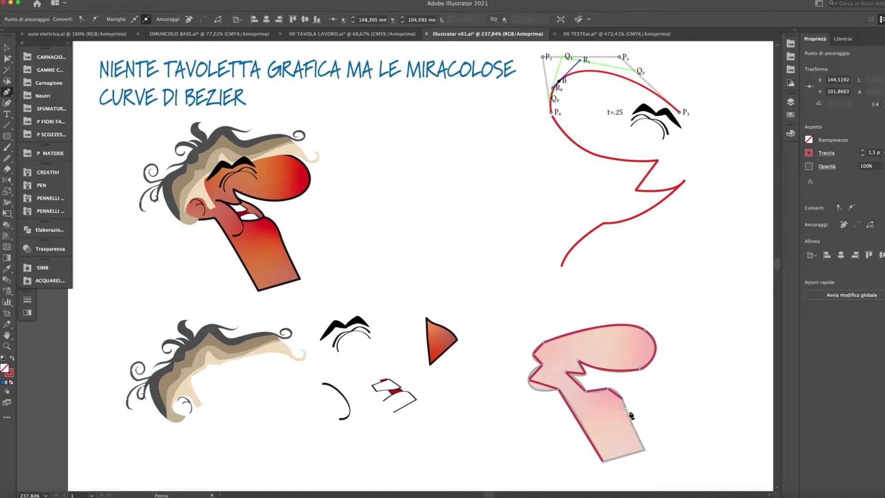
left_click(645, 450)
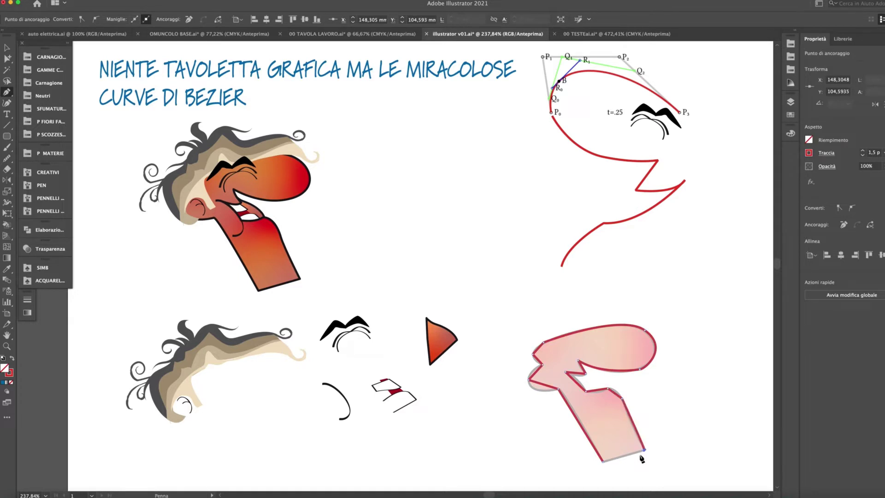
left_click(604, 462)
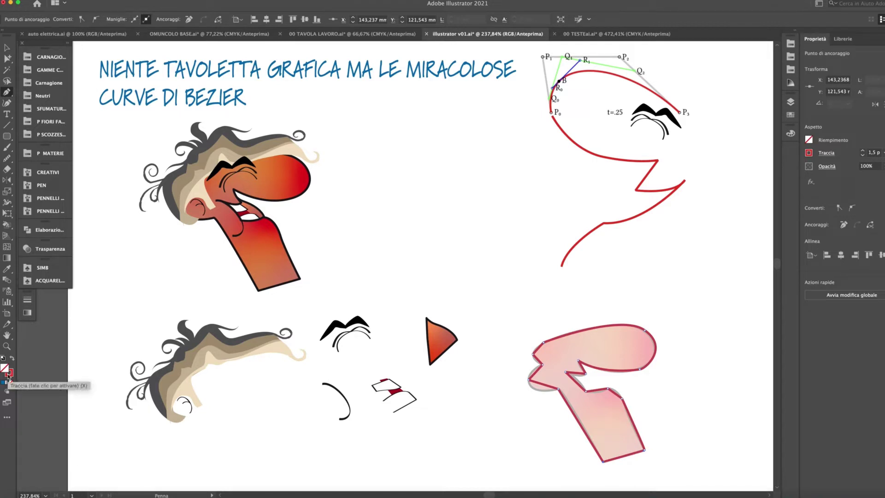
- Set the head outline's stroke to black and curve its straight ear, forehead, mouth and chin segments to match the template
left_click(9, 373)
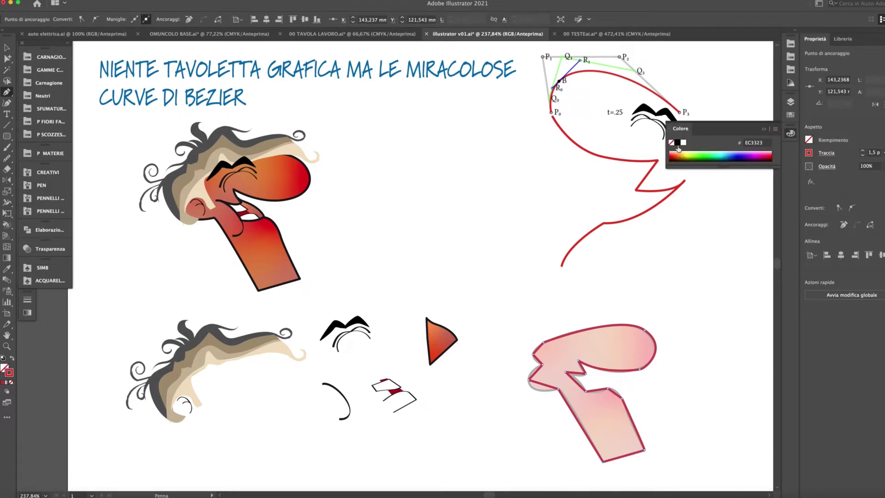
left_click(677, 143)
key("shift+c")
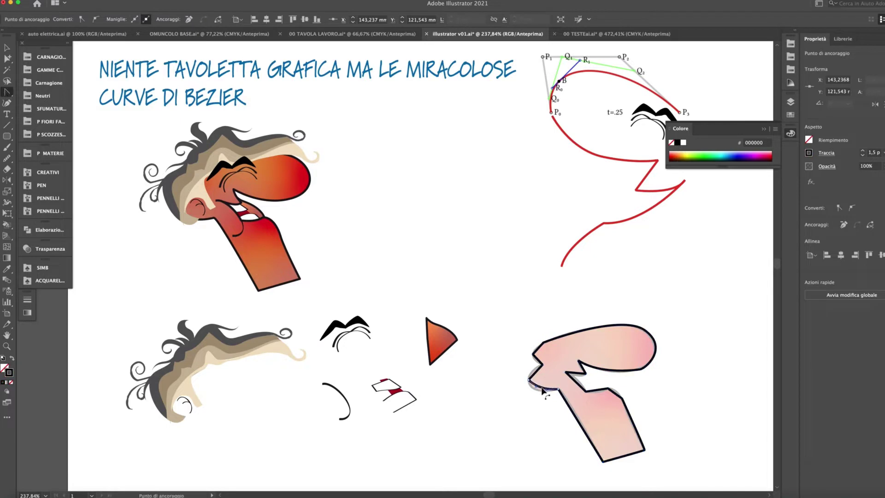
left_click_drag(540, 390, 533, 348)
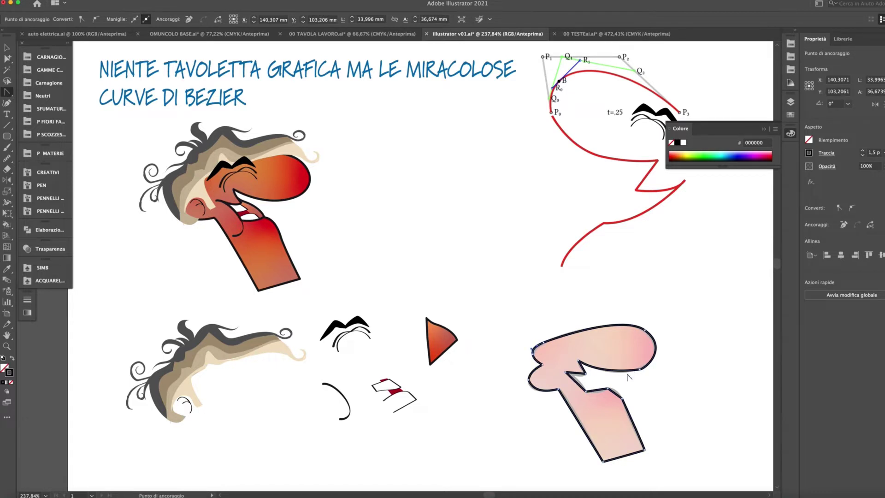
left_click_drag(578, 374, 596, 392)
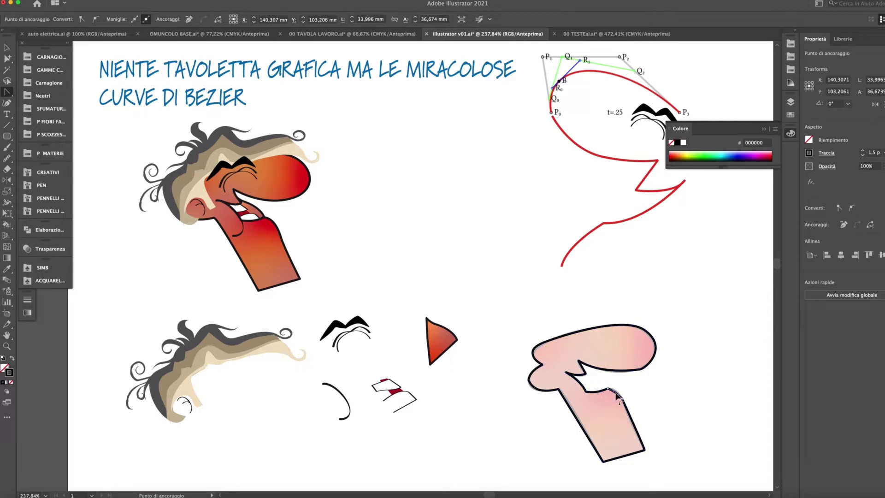
key("v")
left_click(517, 344)
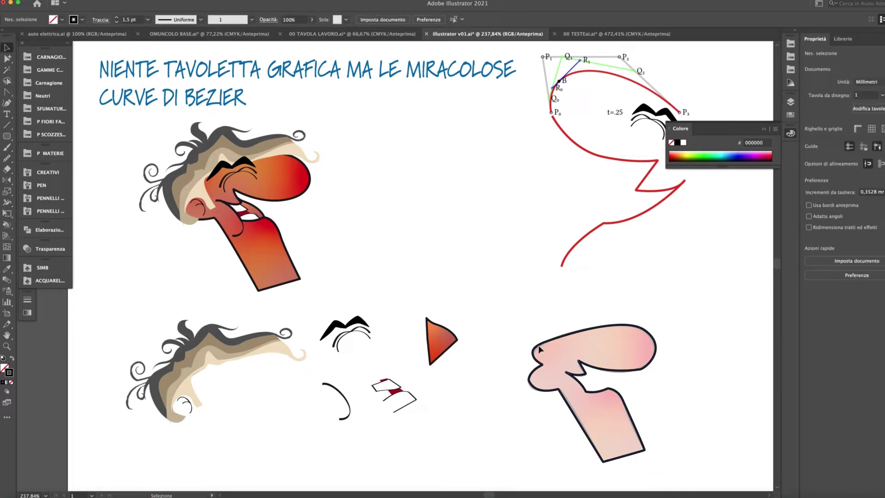
- Move the head outline beside the finished character and fill it with the salmon swatch
left_click_drag(541, 349, 377, 139)
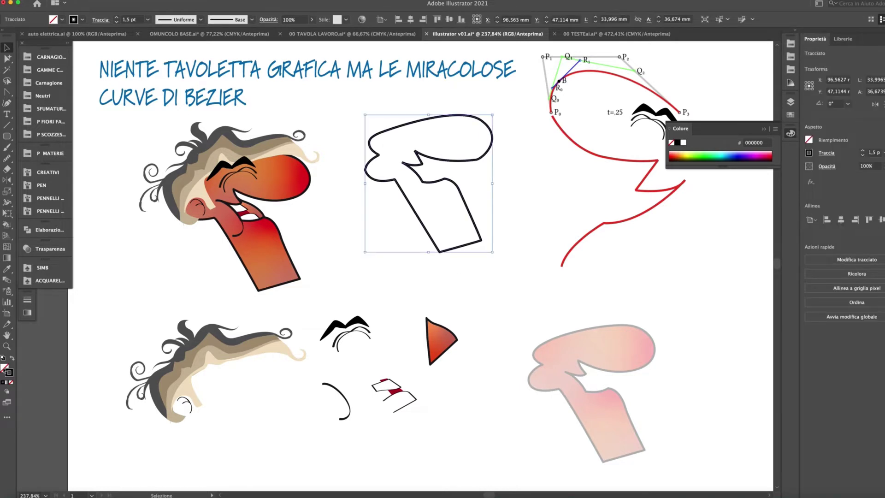
left_click(792, 114)
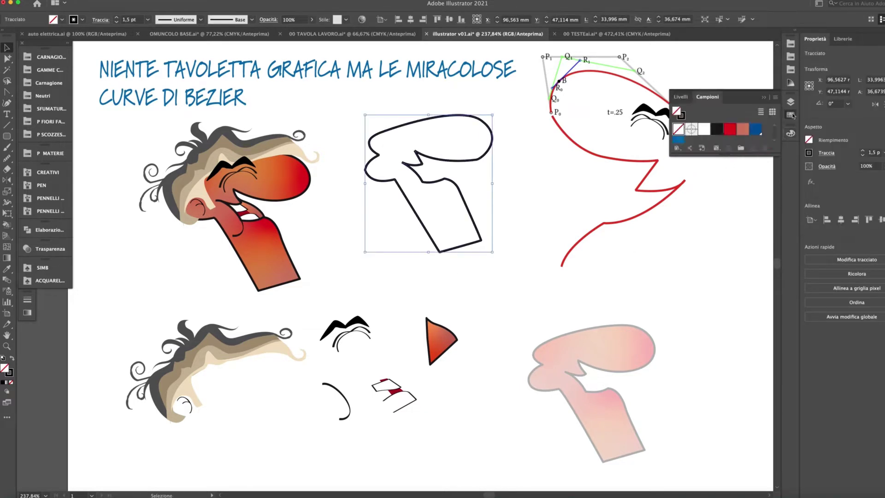
left_click(742, 131)
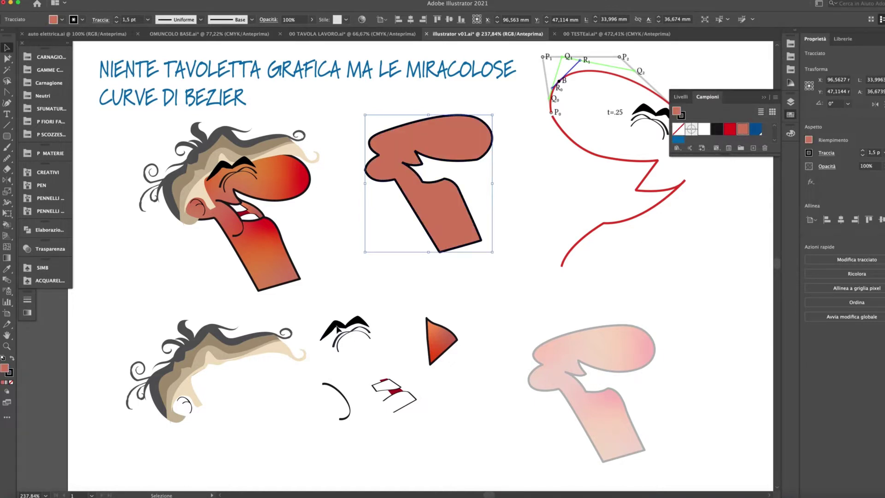
- Place the hair group and the closed eye with its eyebrow on the salmon head, aligned as on the finished character
left_click_drag(337, 327, 443, 140)
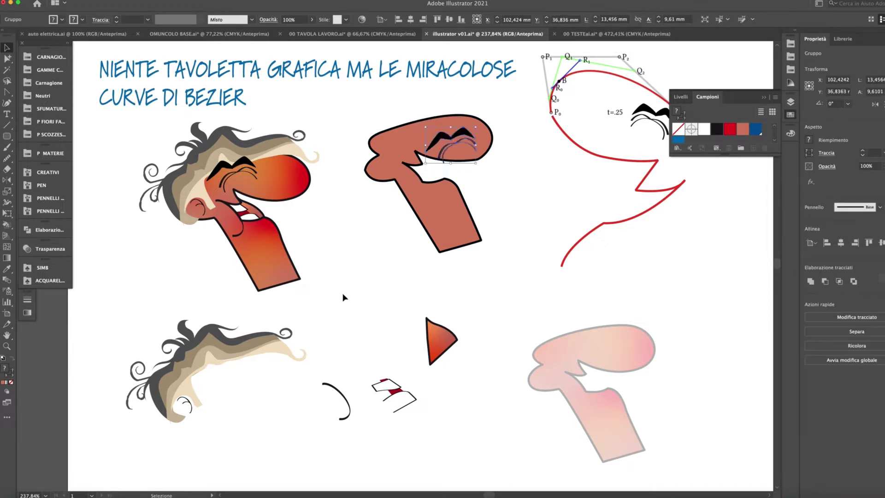
left_click_drag(211, 355, 414, 124)
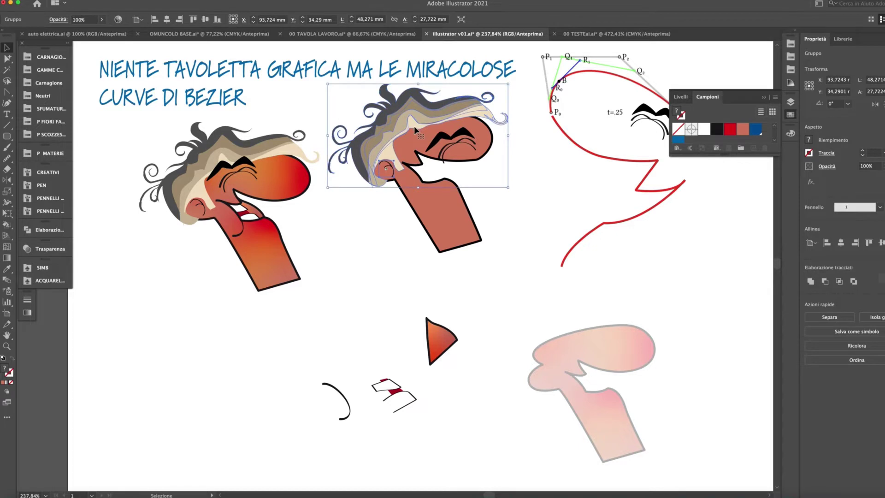
key("Left")
key("Down")
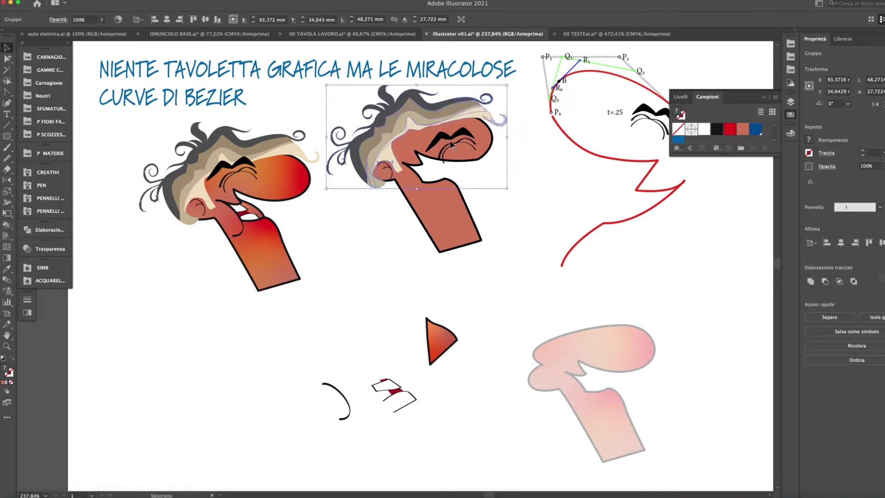
left_click_drag(450, 140, 436, 133)
key("v")
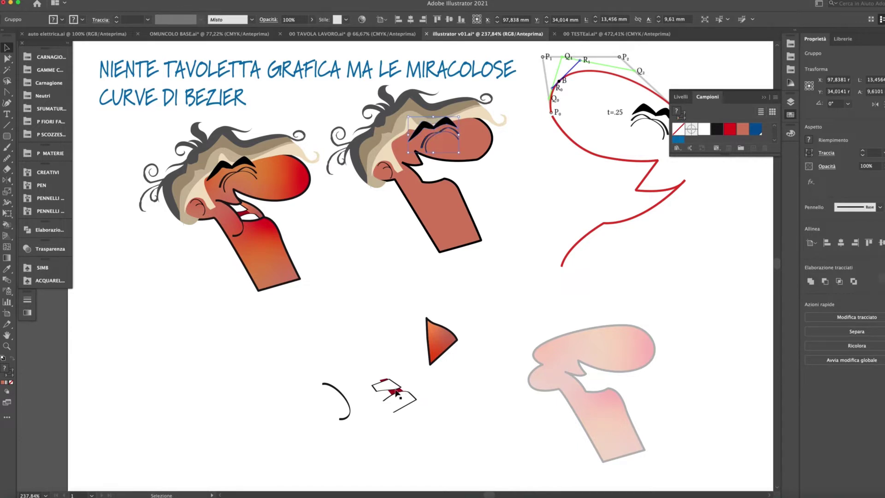
- Place the teeth and tongue group, the lip shape and the curved cheek line on the new head's mouth area
left_click_drag(398, 393, 420, 175)
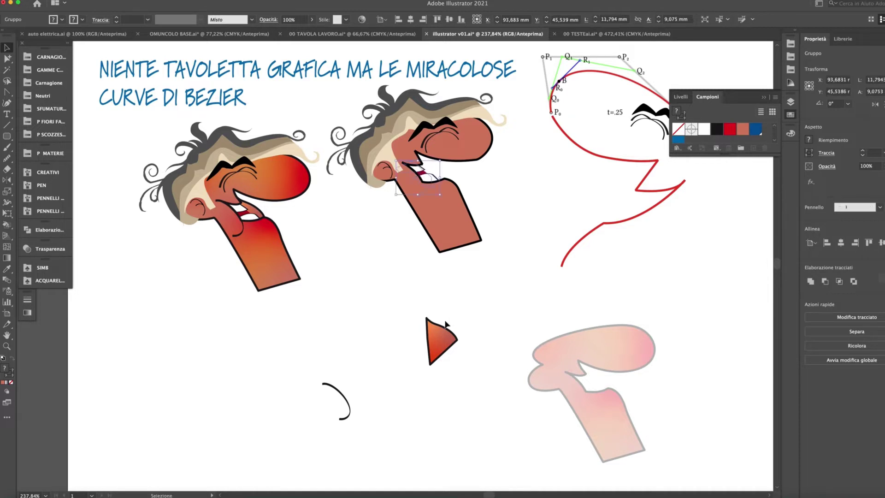
left_click_drag(435, 346, 462, 194)
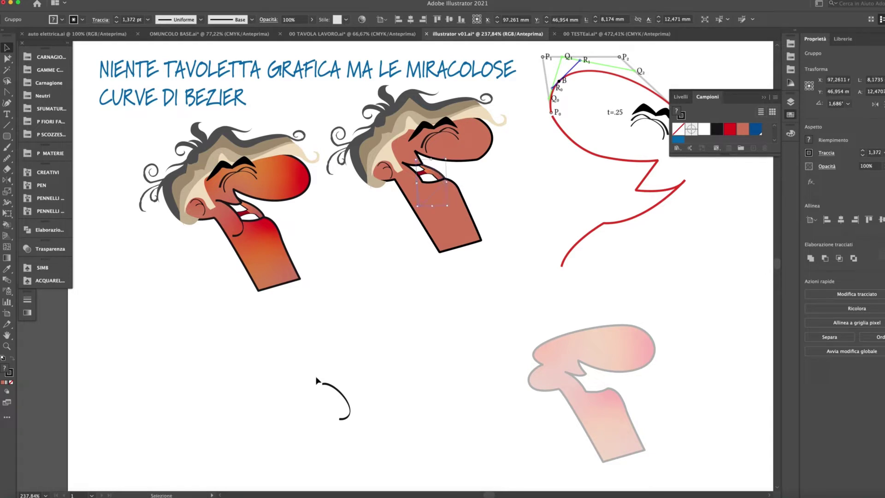
left_click(333, 387)
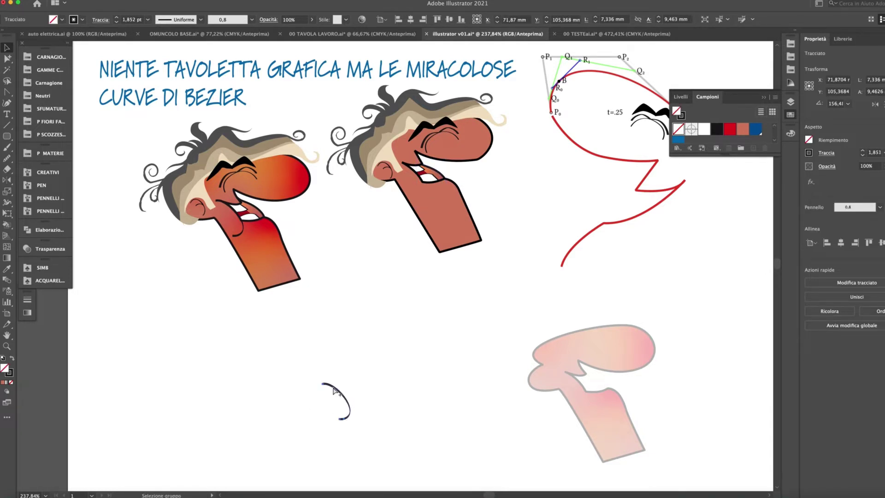
left_click_drag(333, 387, 405, 168)
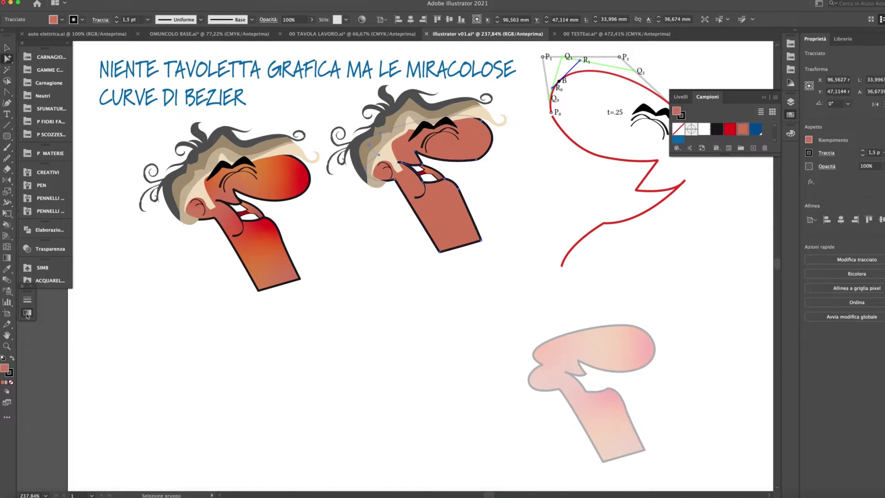
- Apply a freeform points gradient to the face shape and add a salmon color stop on the cheek beside the mouth
left_click(27, 312)
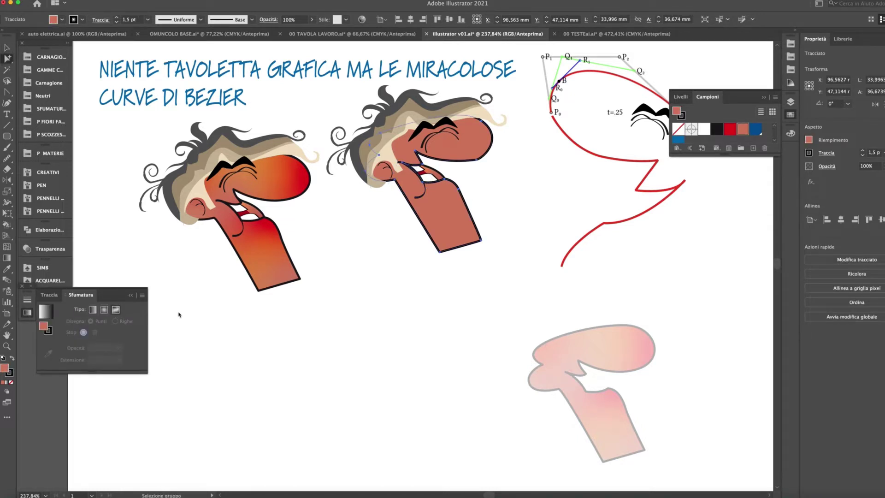
key("period")
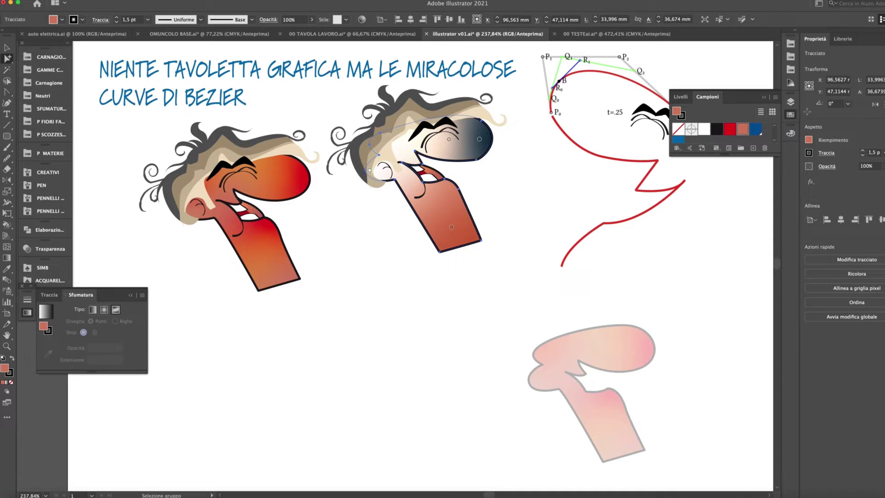
key("g")
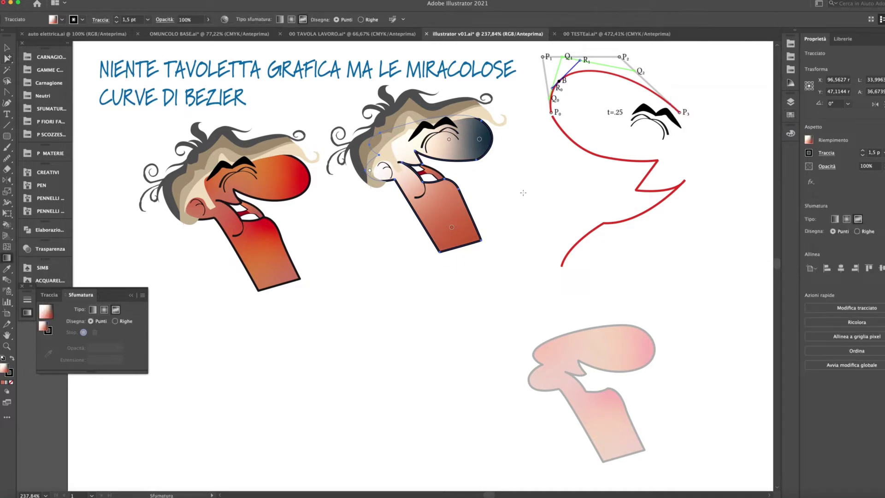
left_click(404, 177)
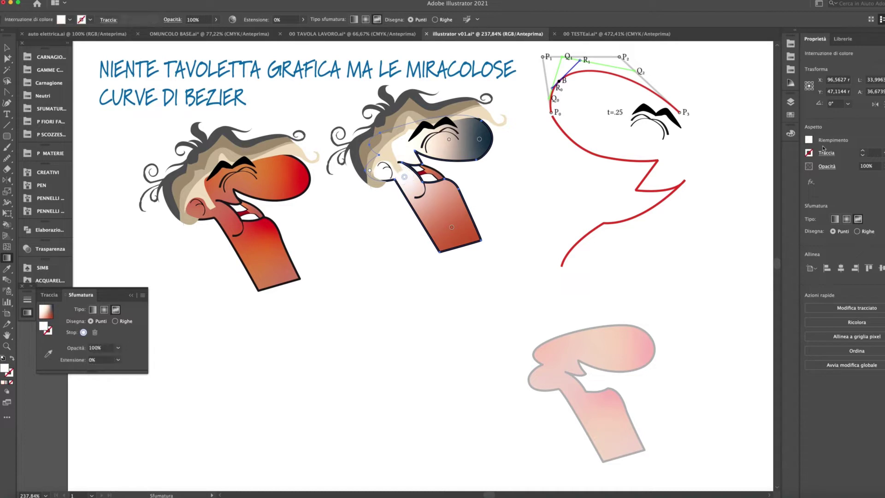
left_click(791, 118)
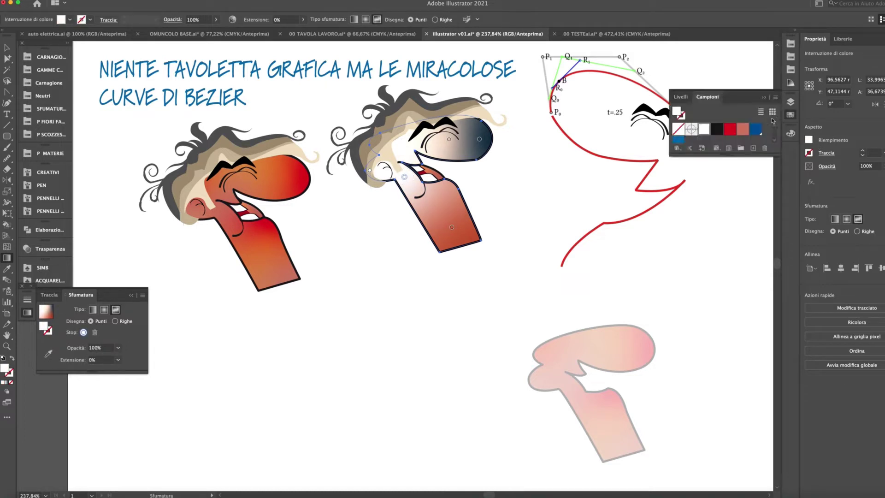
left_click(743, 130)
left_click(743, 130)
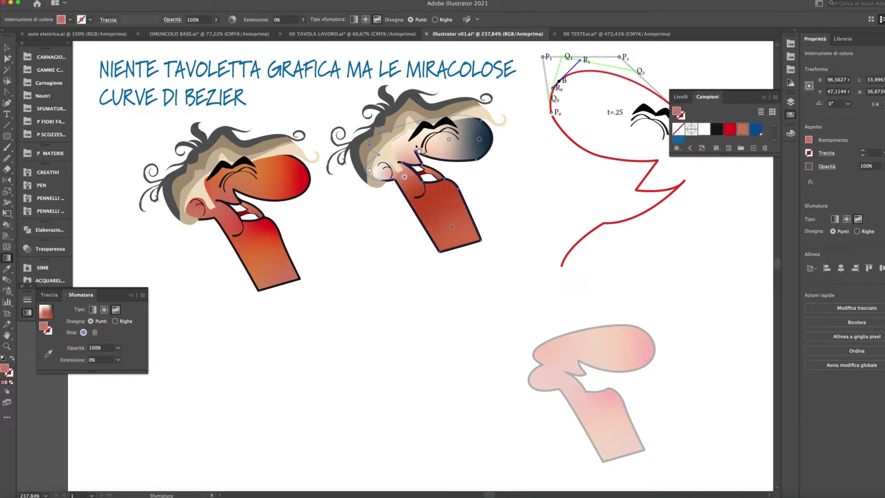
- Add a salmon gradient stop on the forehead and recolor the stop near the eye with the salmon swatch
left_click(389, 142)
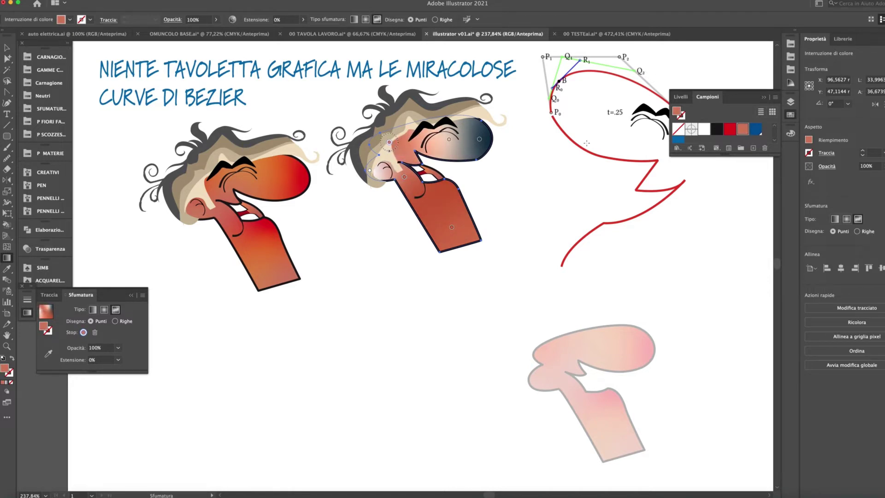
left_click(449, 141)
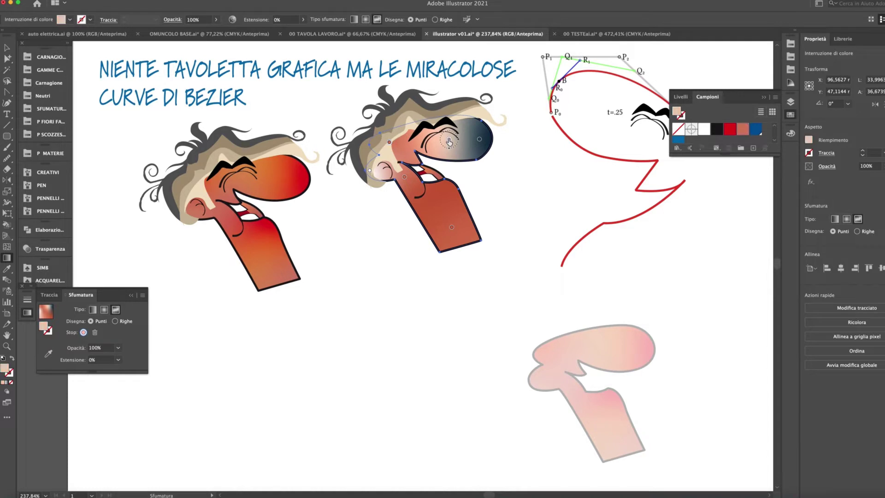
left_click(743, 133)
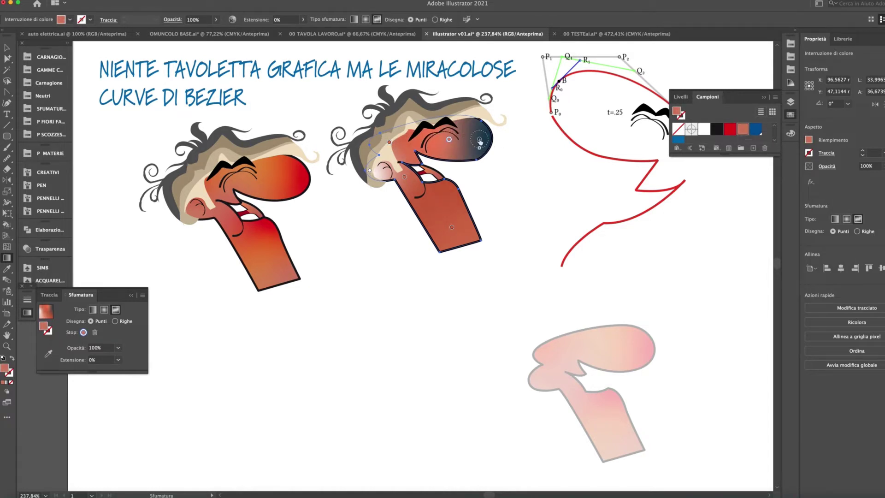
- Shift the nose's dark gradient stop closer to the tip, recolor it red, and add a red stop on the chin
left_click_drag(480, 140, 484, 138)
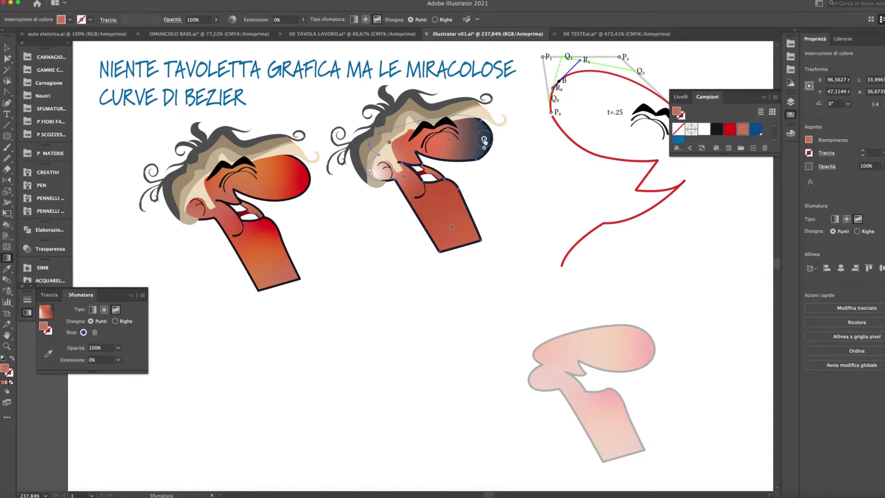
left_click(730, 132)
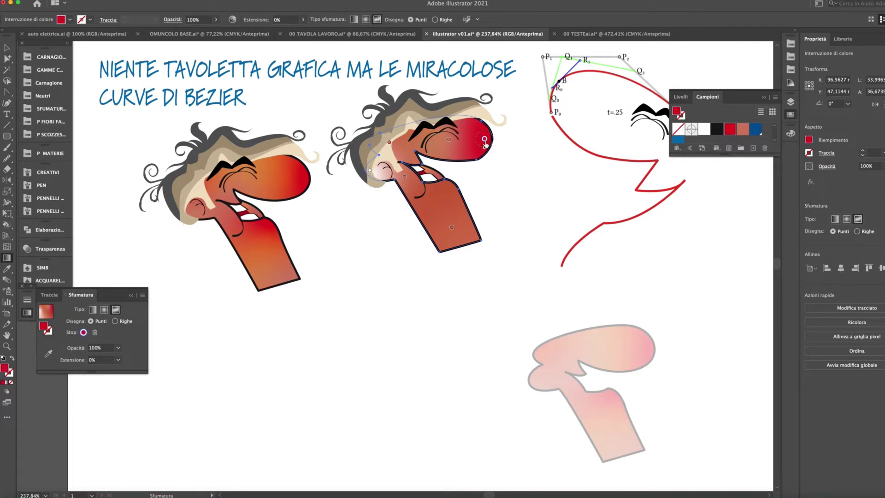
left_click(450, 187)
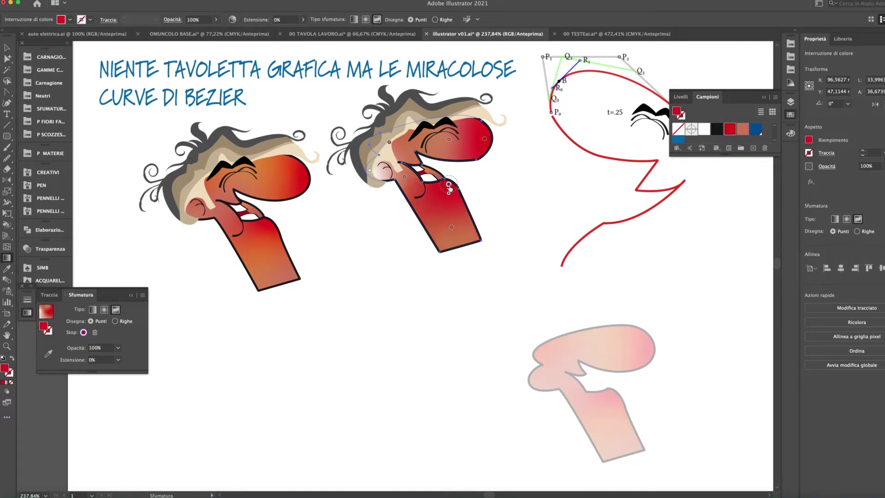
- Add a salmon gradient stop in the middle of the neck and recolor the white ear stop salmon, leaving the artwork deselected
left_click(437, 213)
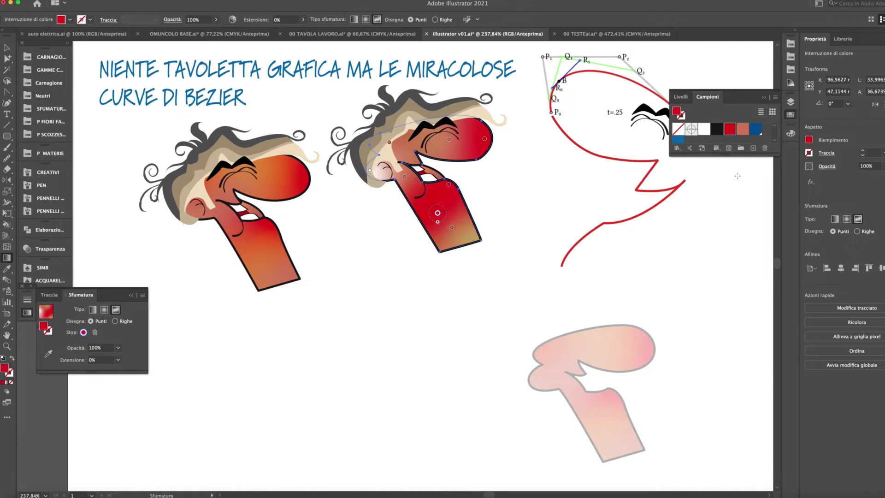
left_click(743, 132)
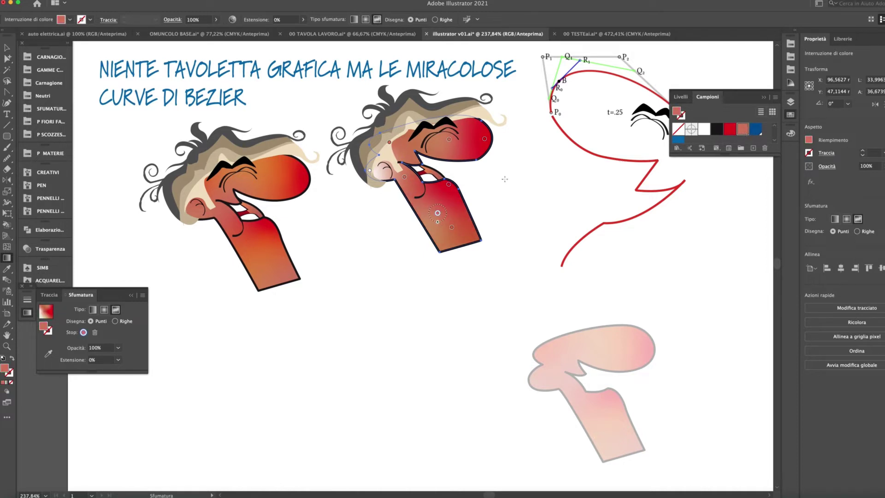
left_click(370, 170)
left_click(742, 132)
key("v")
left_click(376, 60)
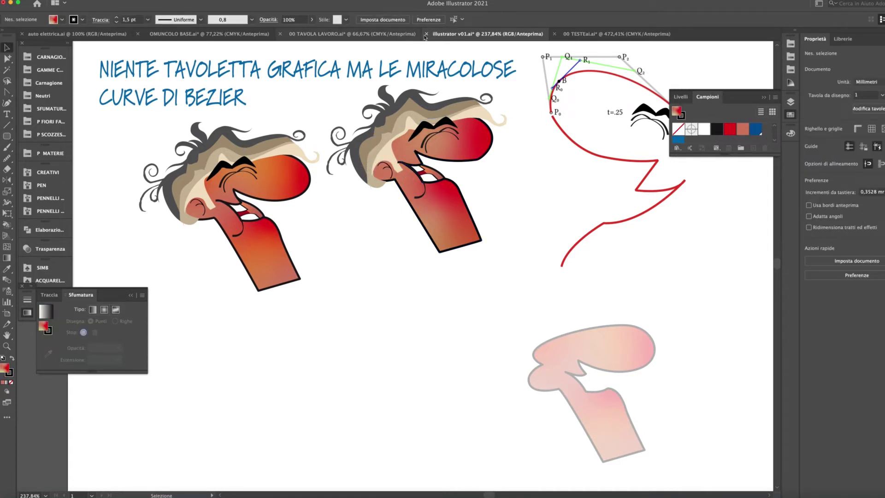
- Switch to the 00 TESTEai.ai document
left_click(576, 35)
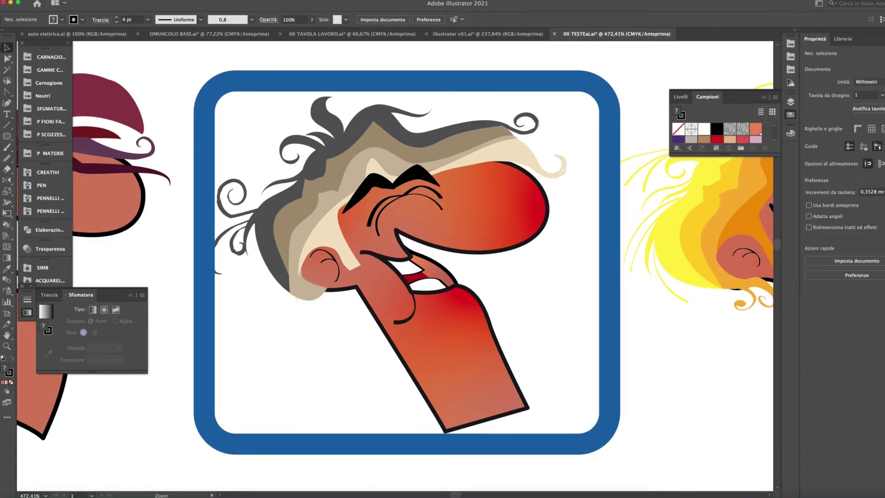
- Display the saved GENERALE view to look over the whole collection of cartoon heads
left_click(194, 1)
left_click(190, 199)
left_click(194, 1)
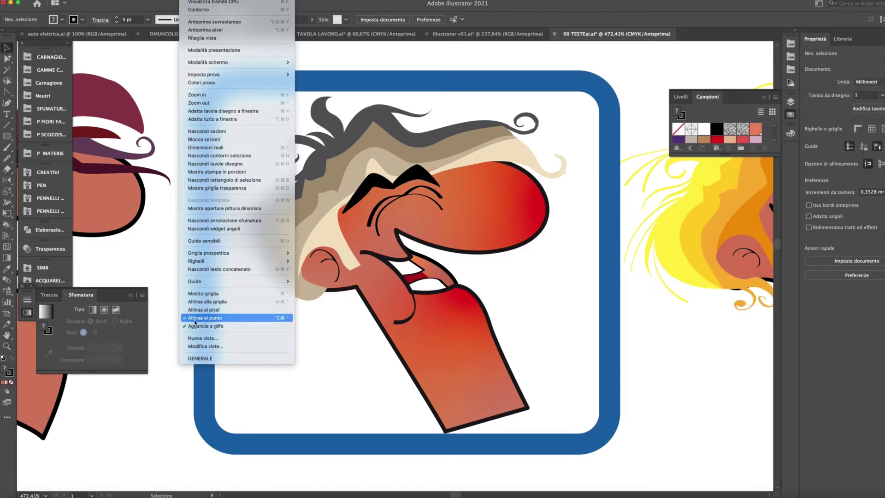
left_click(192, 358)
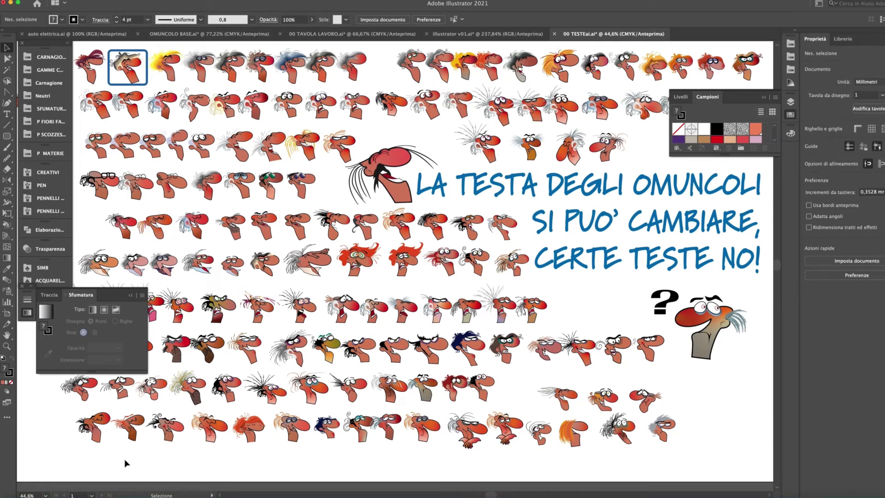
key("shift")
key("super+shift+5")
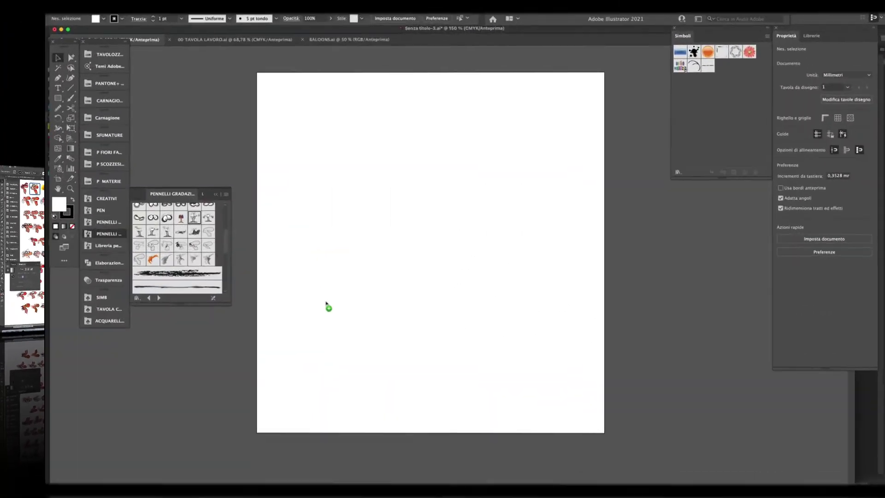
- Draw the headless thumbs-up body on the blank artboard with its art brush and paste in the laughing cartoon head
mouse_move(327, 303)
left_mouse_down()
mouse_move(419, 341)
mouse_move(443, 339)
left_mouse_up()
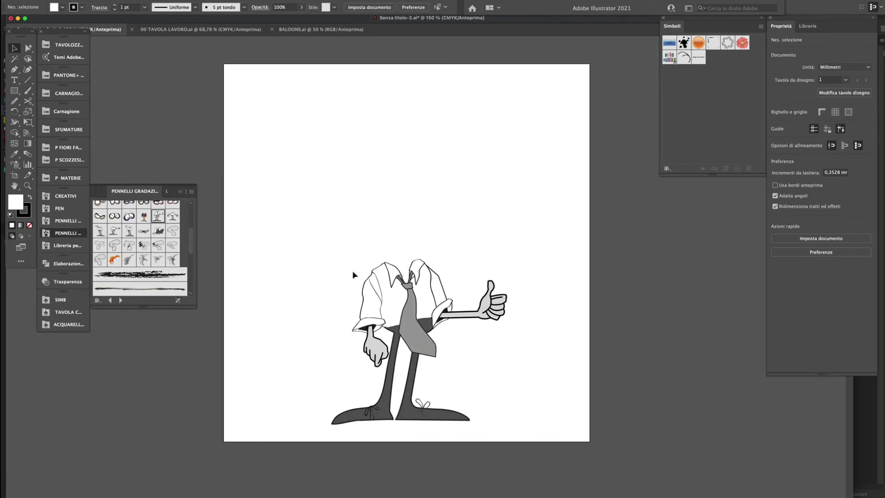
left_click(142, 30)
key("ctrl+v")
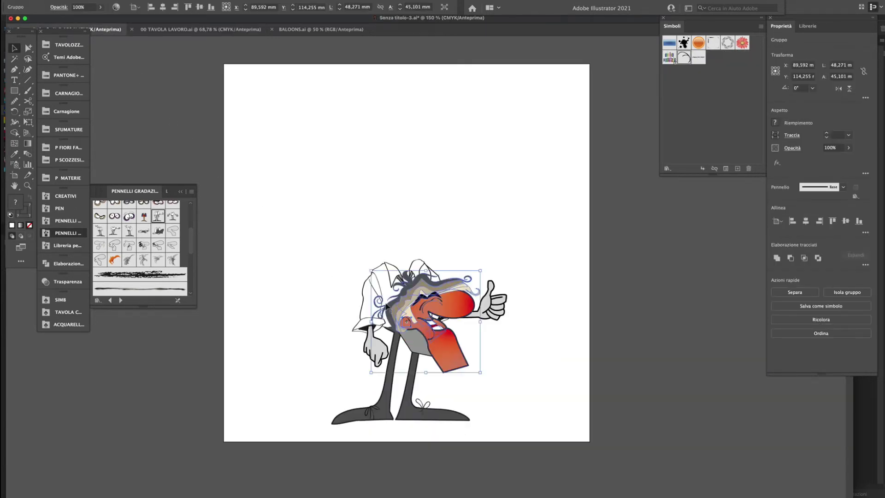
- Fit the head onto the body's collar, scaled down to about 42 by 39 mm and sent behind the shirt and tie
left_click_drag(419, 315, 389, 245)
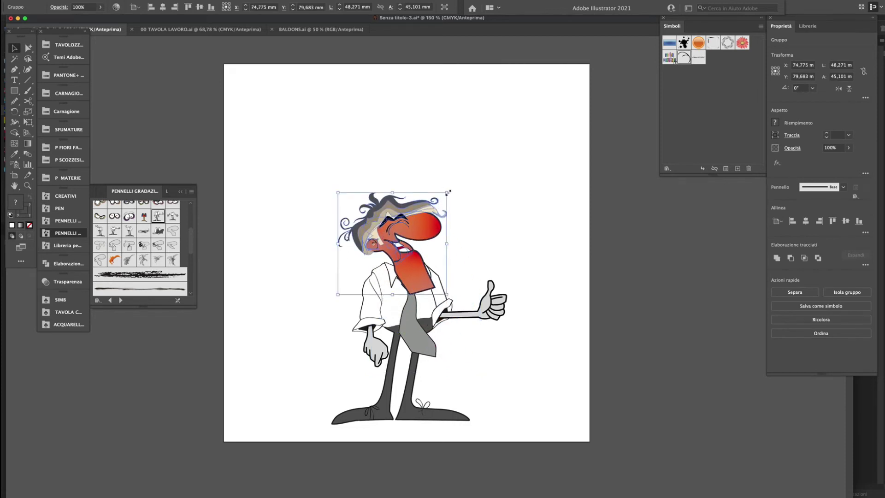
left_click_drag(448, 191, 432, 202)
key("super+shift+[")
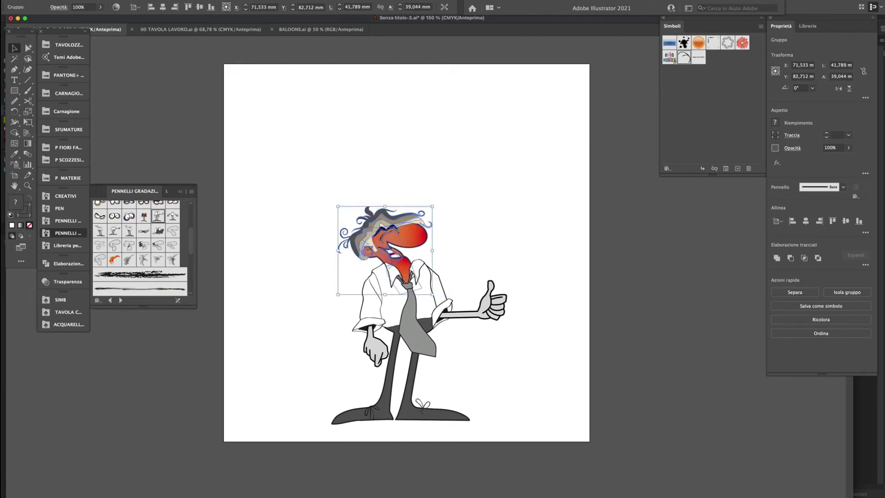
left_click_drag(398, 228, 401, 226)
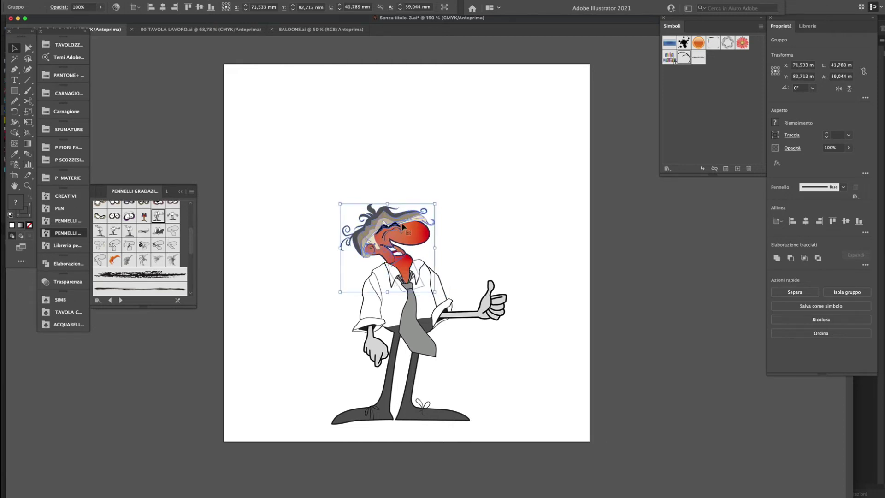
left_click(482, 207)
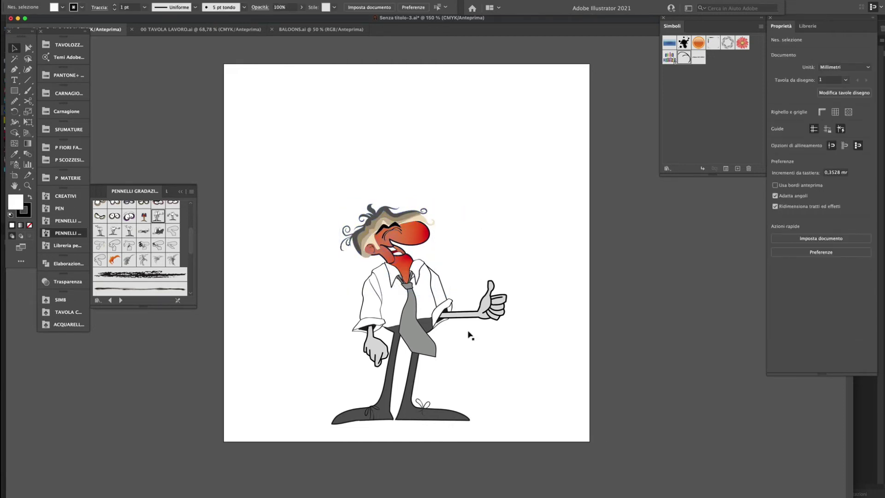
- Fill the trousers and shoes shape with a teal from the Adobe Color themes, leaving the artwork deselected
key("a")
left_click(441, 421)
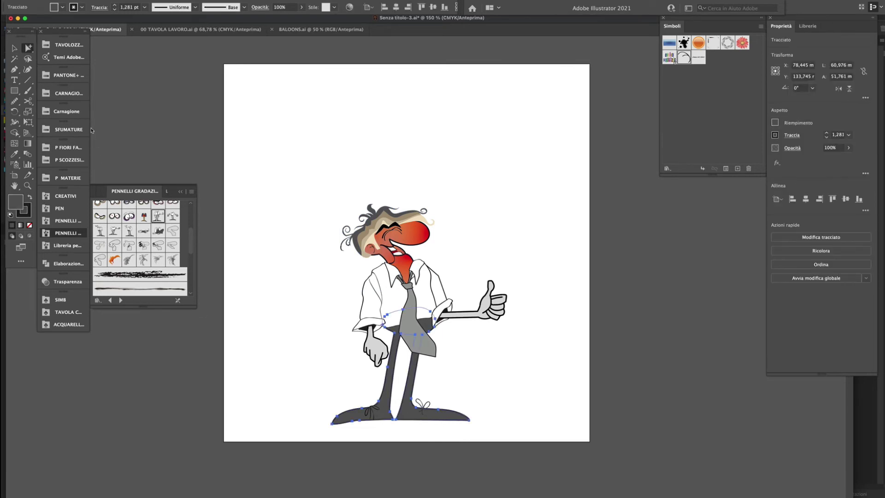
left_click(69, 57)
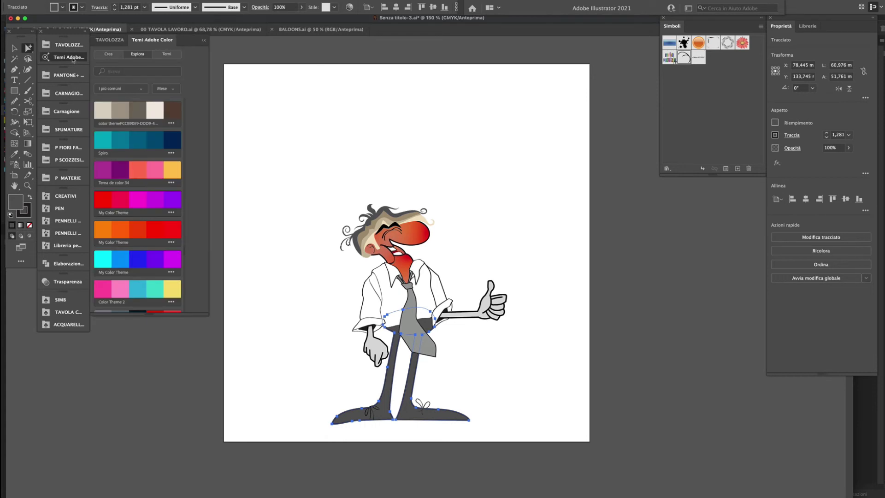
left_click(118, 145)
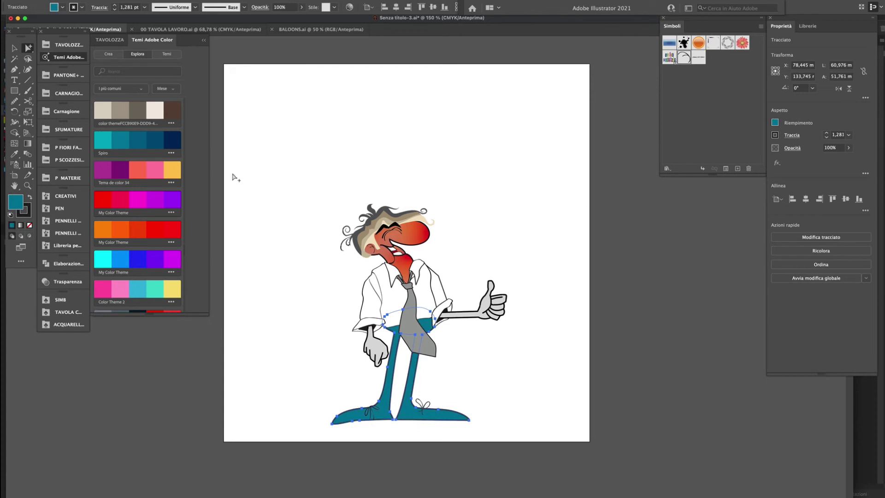
left_click(296, 273)
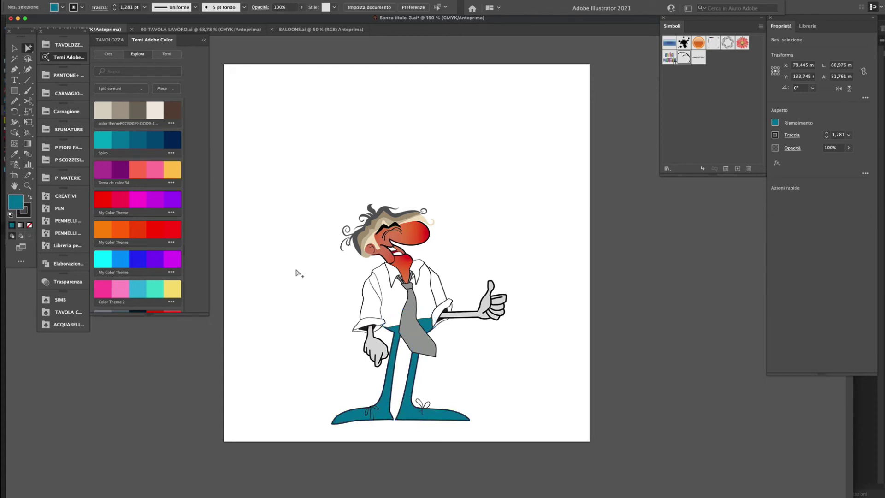
- Select all shapes sharing the lowered hand's fill color and recolor both hands with the salmon swatch from the CARNAGIONE library
left_click(379, 343)
left_click(146, 0)
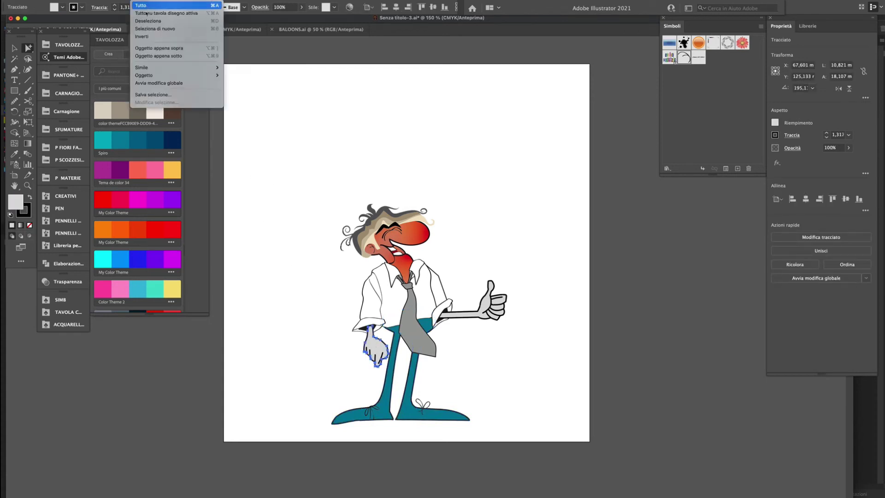
mouse_move(147, 68)
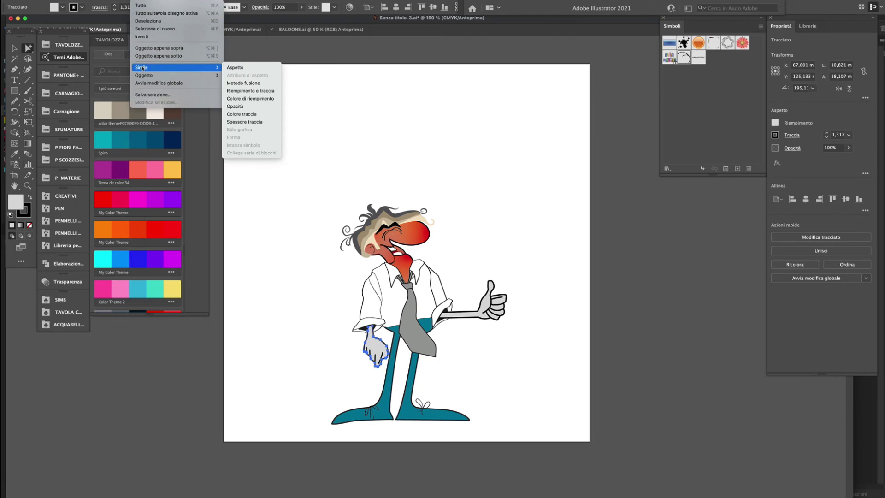
left_click(226, 91)
left_click(59, 94)
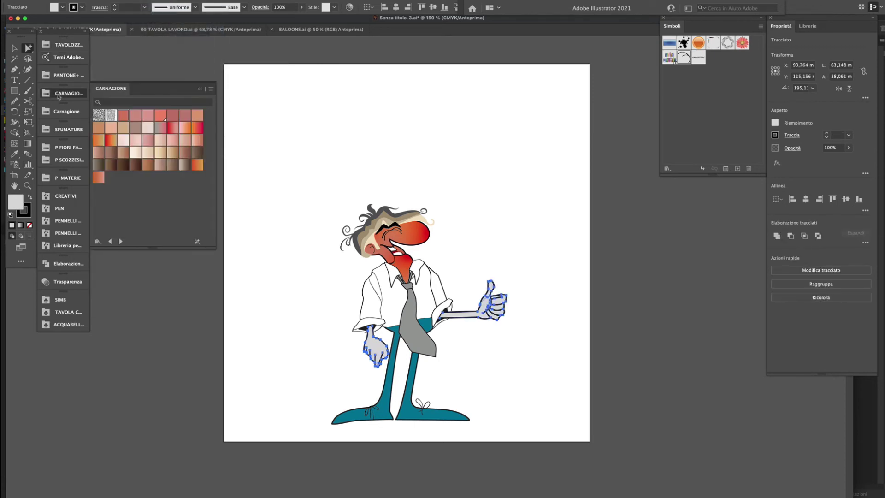
left_click(124, 119)
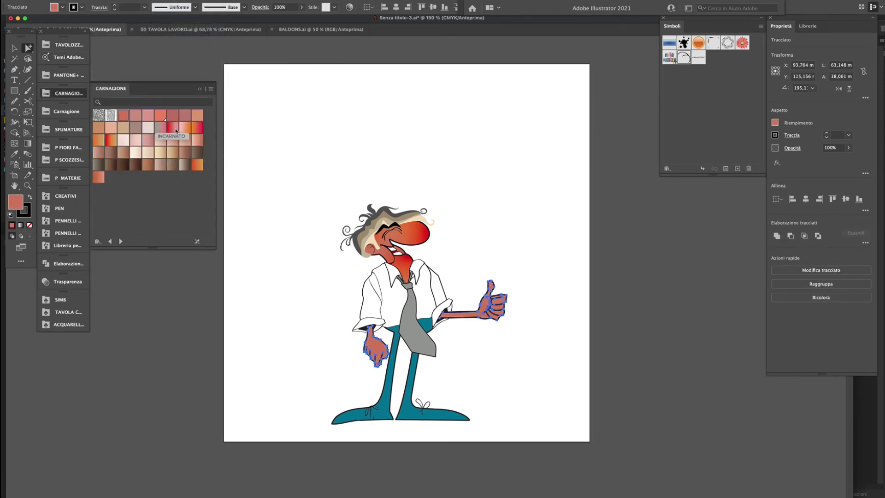
left_click(285, 143)
- Select all shapes sharing the tie's fill color and fill them with a purple and yellow plaid pattern from the P SCOZZESI library
left_click(416, 325)
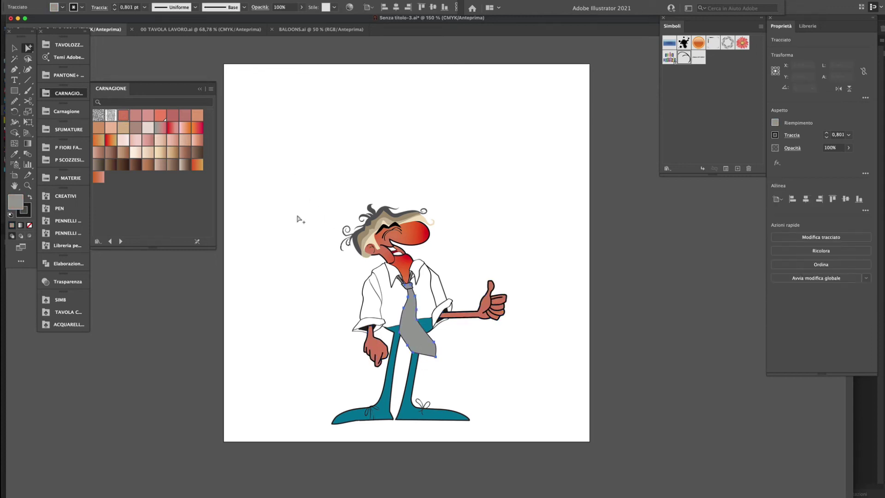
left_click(142, 1)
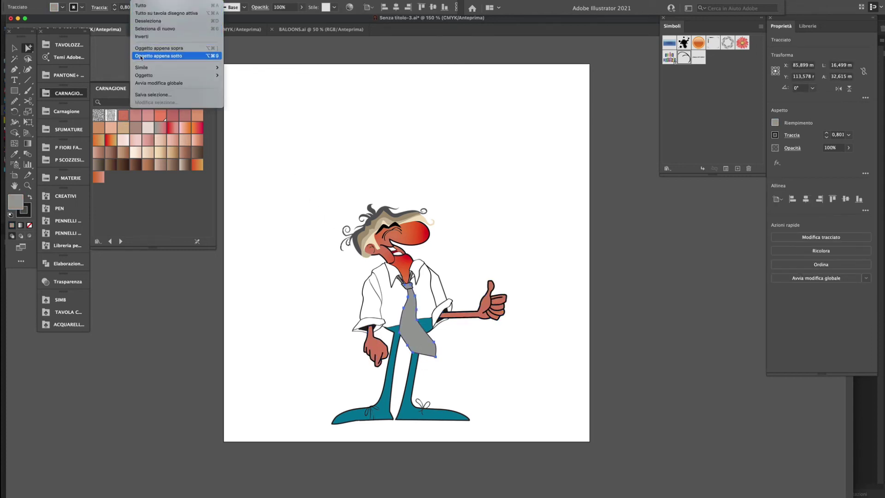
mouse_move(143, 67)
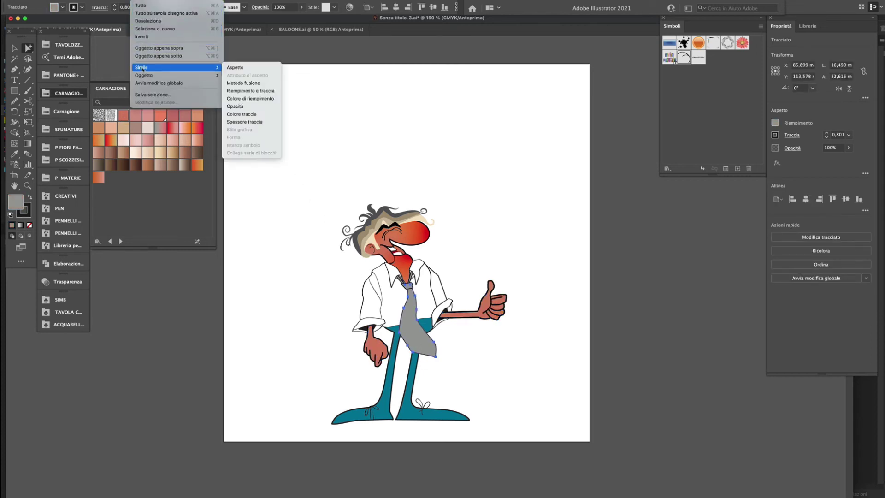
left_click(237, 98)
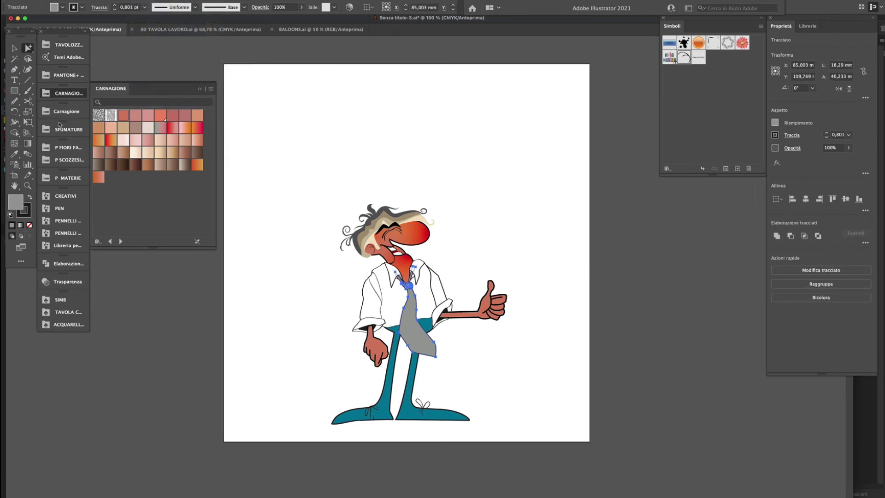
left_click(60, 160)
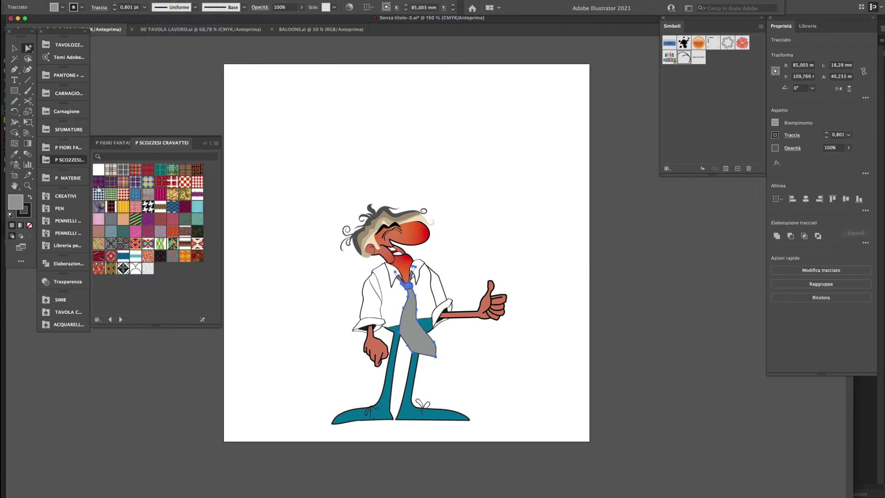
left_click(123, 183)
left_click(269, 201)
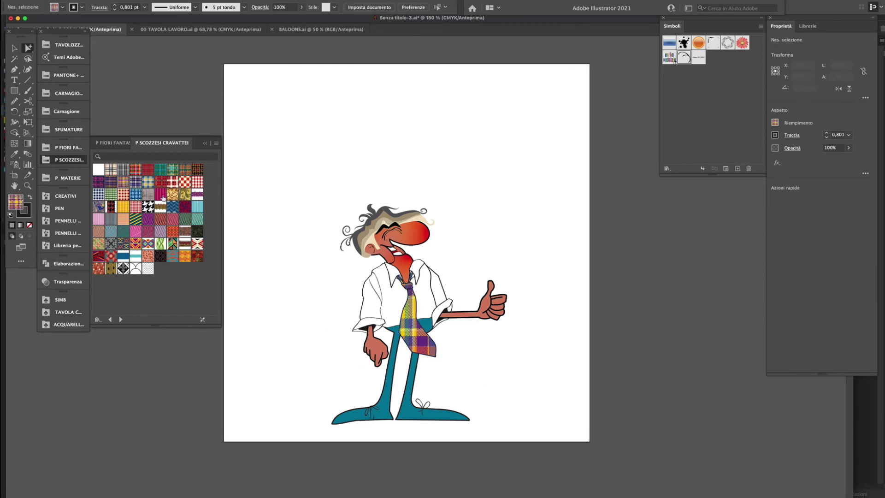
- Paste the selected blue cloud balloon from BALOONS.ai above the head and place the red EVVIVA BORDIGHERA! symbol inside it
left_click(281, 32)
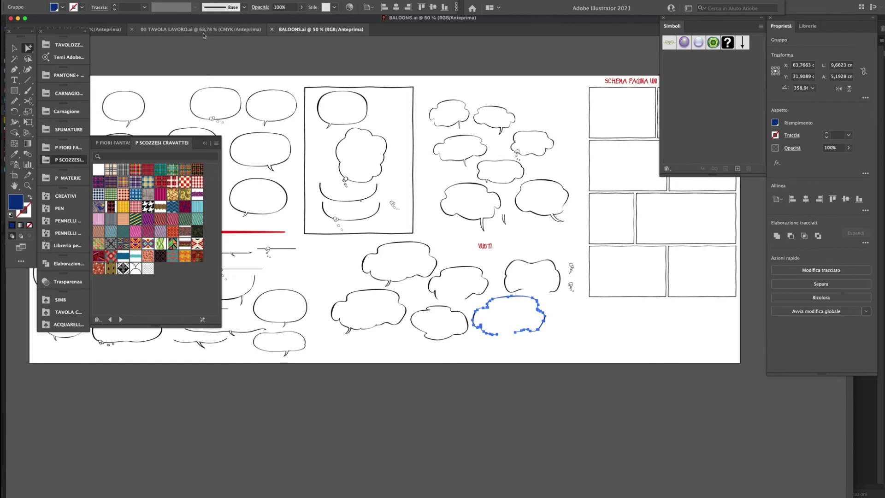
left_click(120, 30)
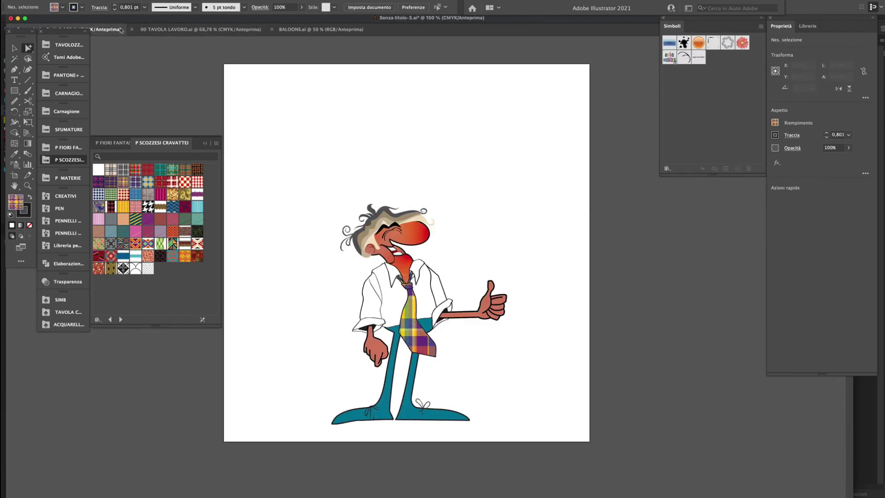
key("ctrl+v")
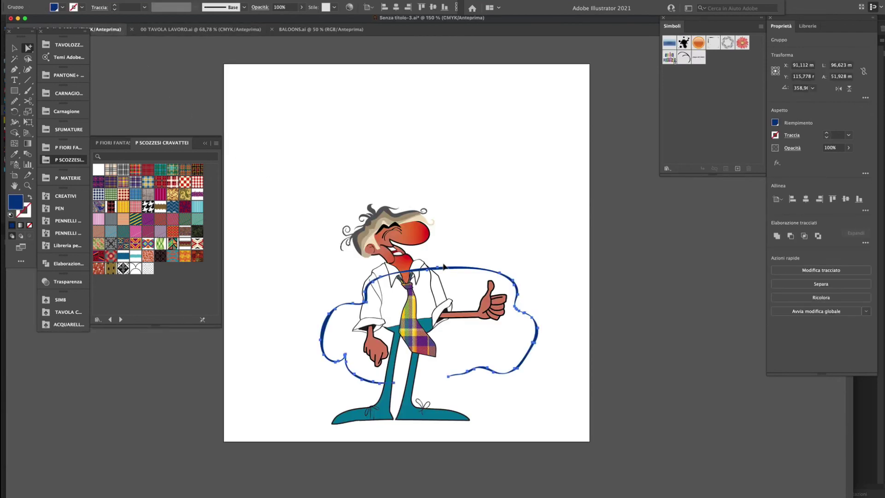
left_click_drag(443, 267, 421, 85)
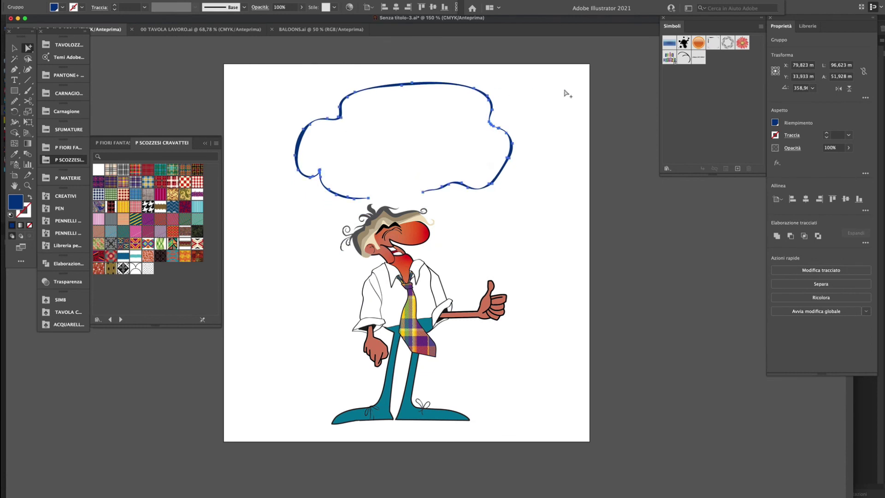
left_click_drag(670, 58, 416, 142)
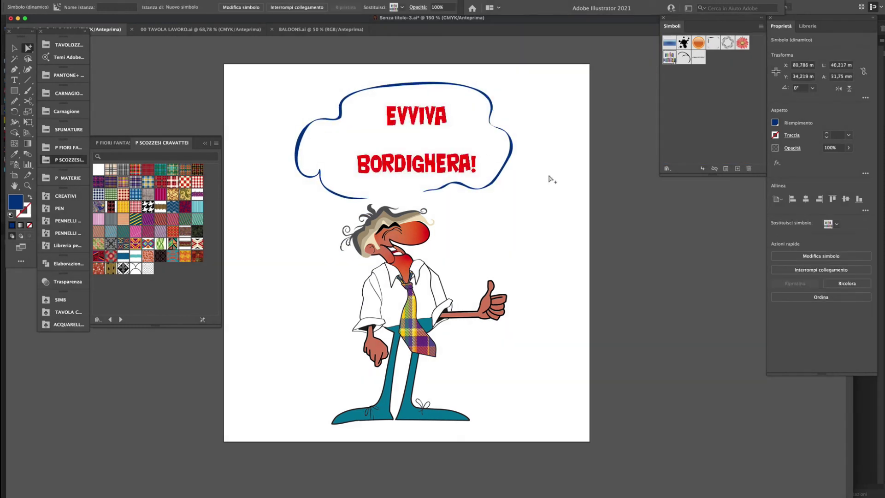